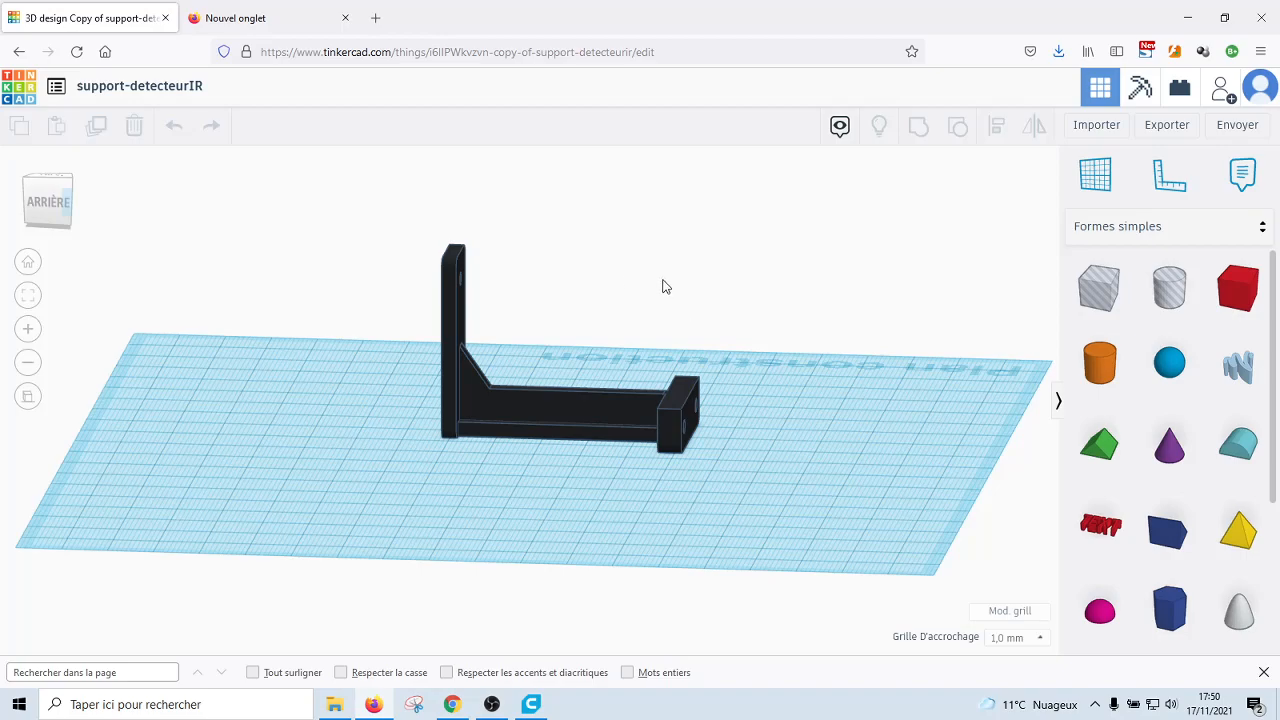
Try to export the entire bracket design as an STL file for 3D printing, cancelling the download
{"action": "right_click_drag", "start_coordinate": [663, 286], "coordinate": [612, 307]}
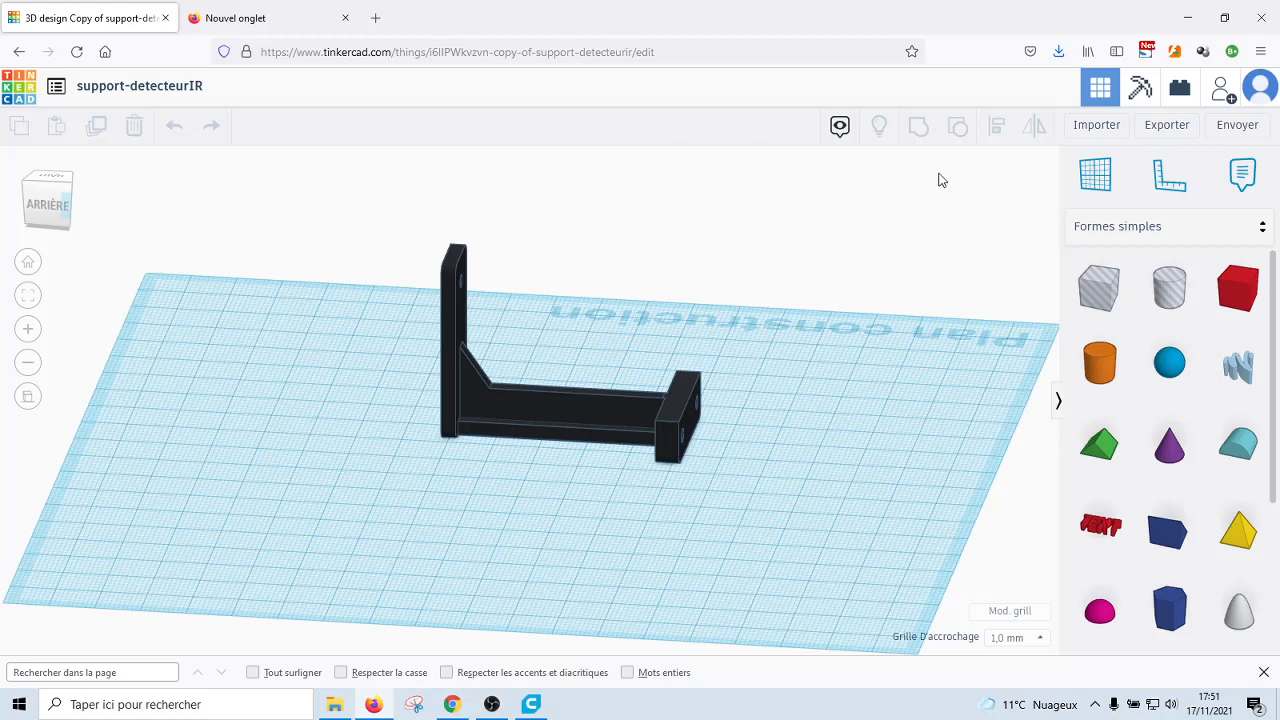
{"action": "left_click", "coordinate": [1163, 130]}
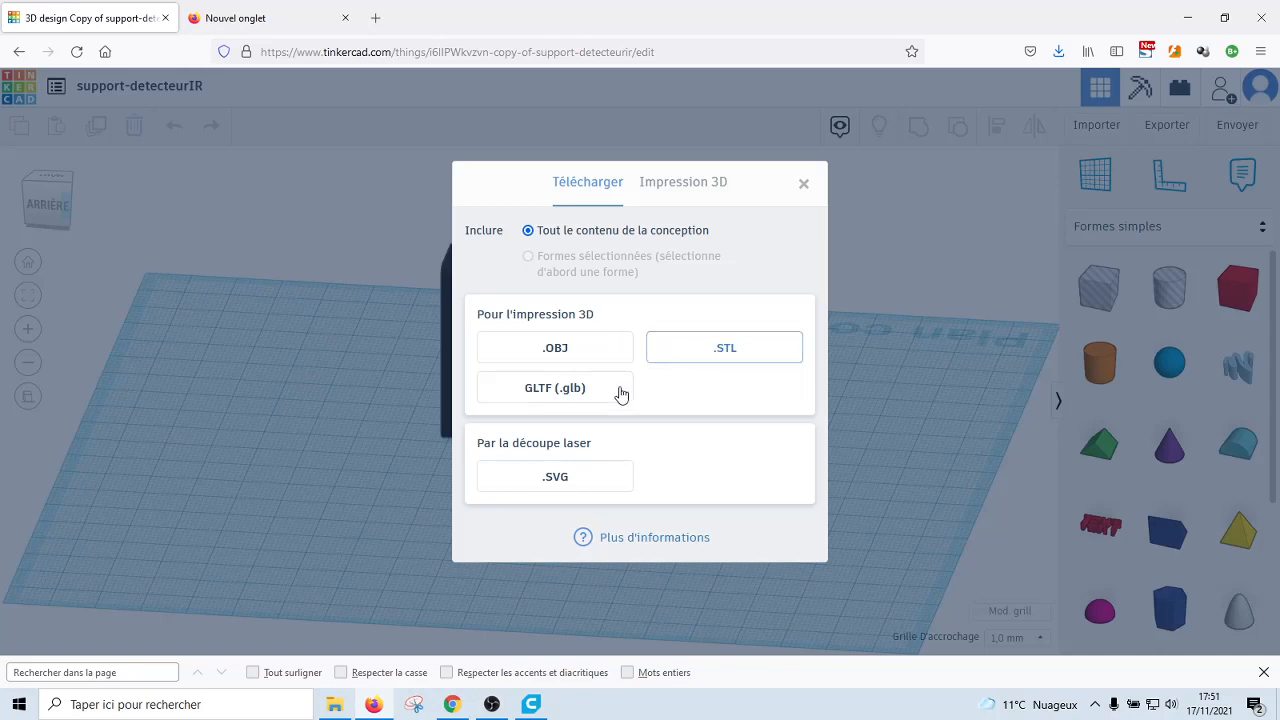
{"action": "left_click", "coordinate": [720, 354]}
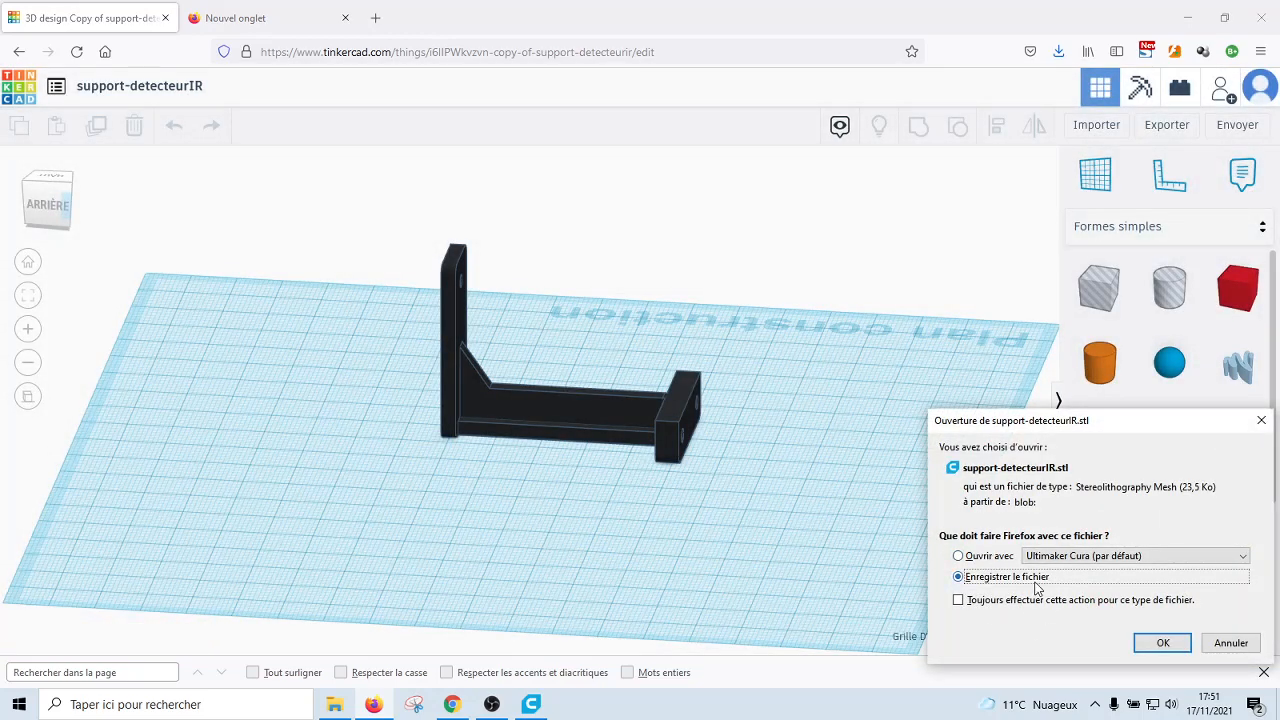
{"action": "left_click", "coordinate": [1230, 645]}
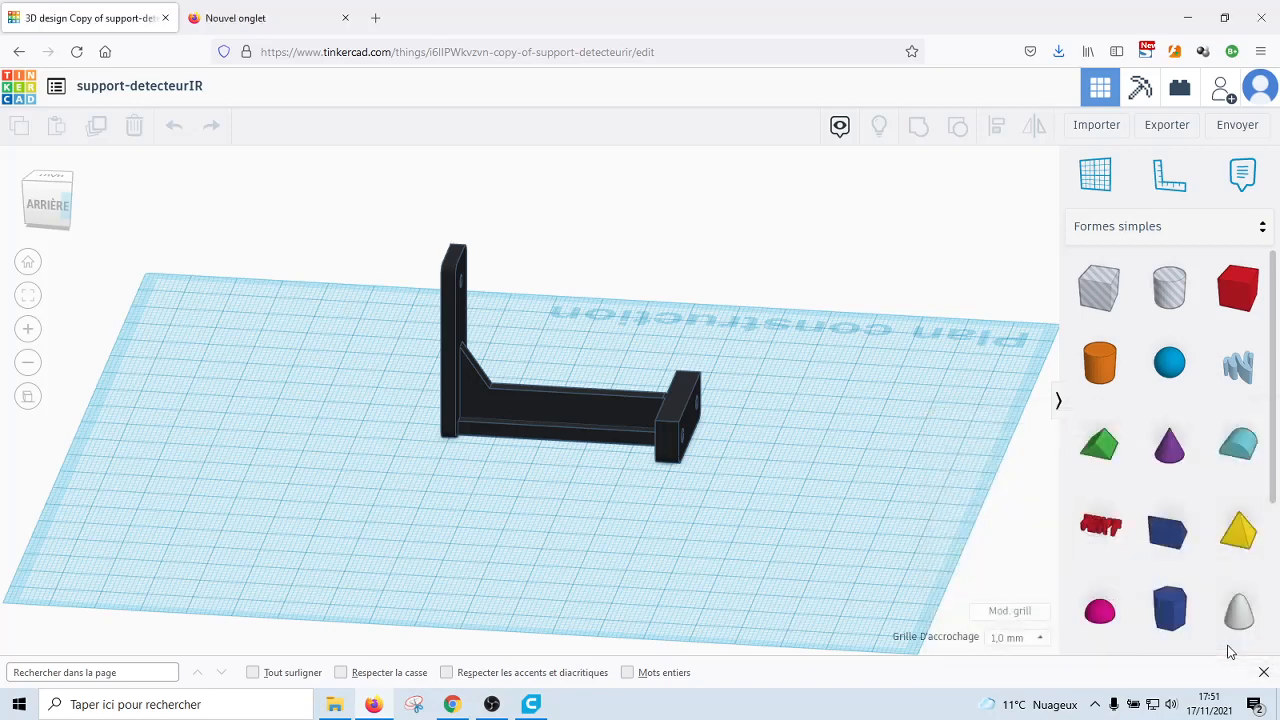
Switch to Ultimaker Cura and view the loaded bracket and the commands for opening a model file
{"action": "left_click", "coordinate": [535, 708]}
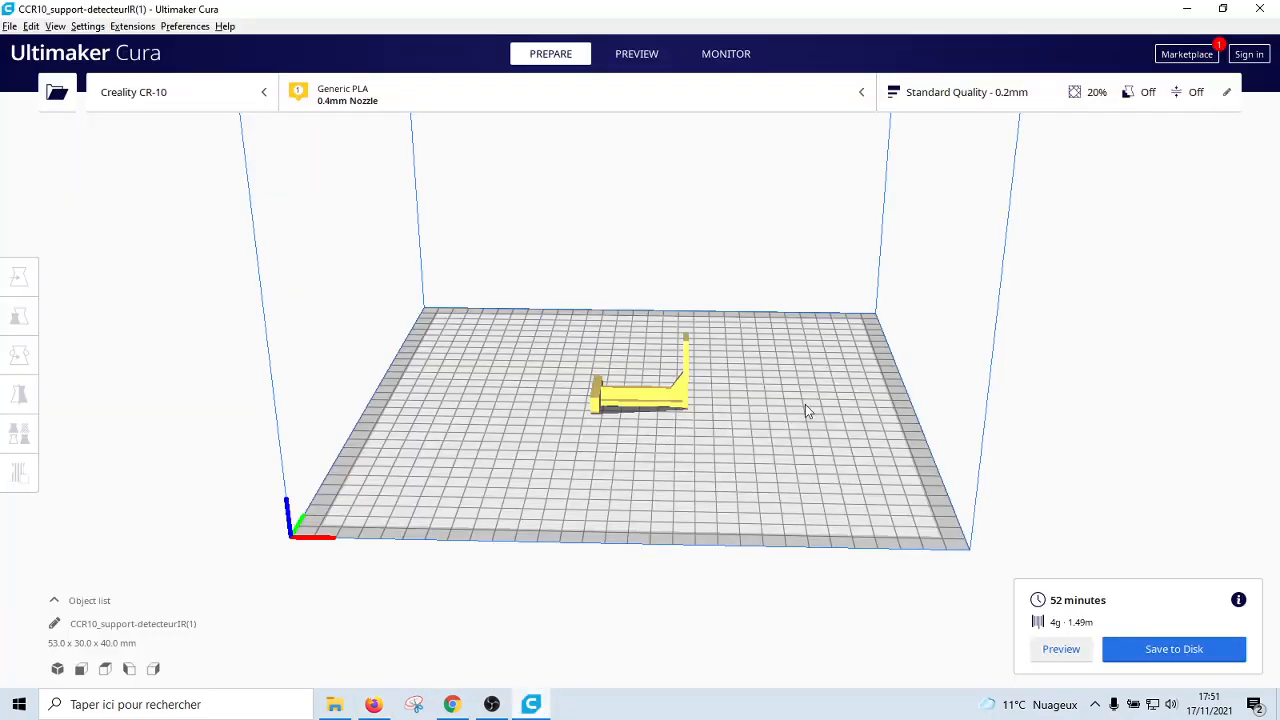
{"action": "right_click_drag", "start_coordinate": [810, 410], "coordinate": [777, 389]}
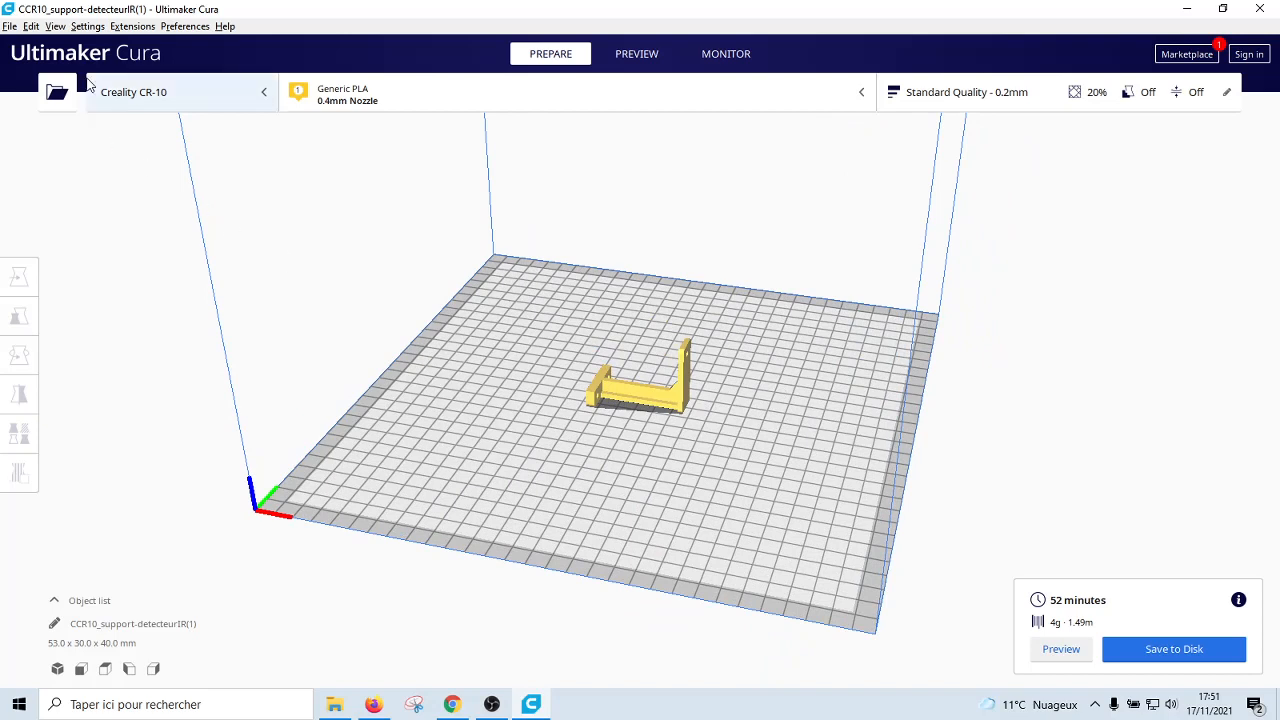
{"action": "left_click", "coordinate": [10, 26]}
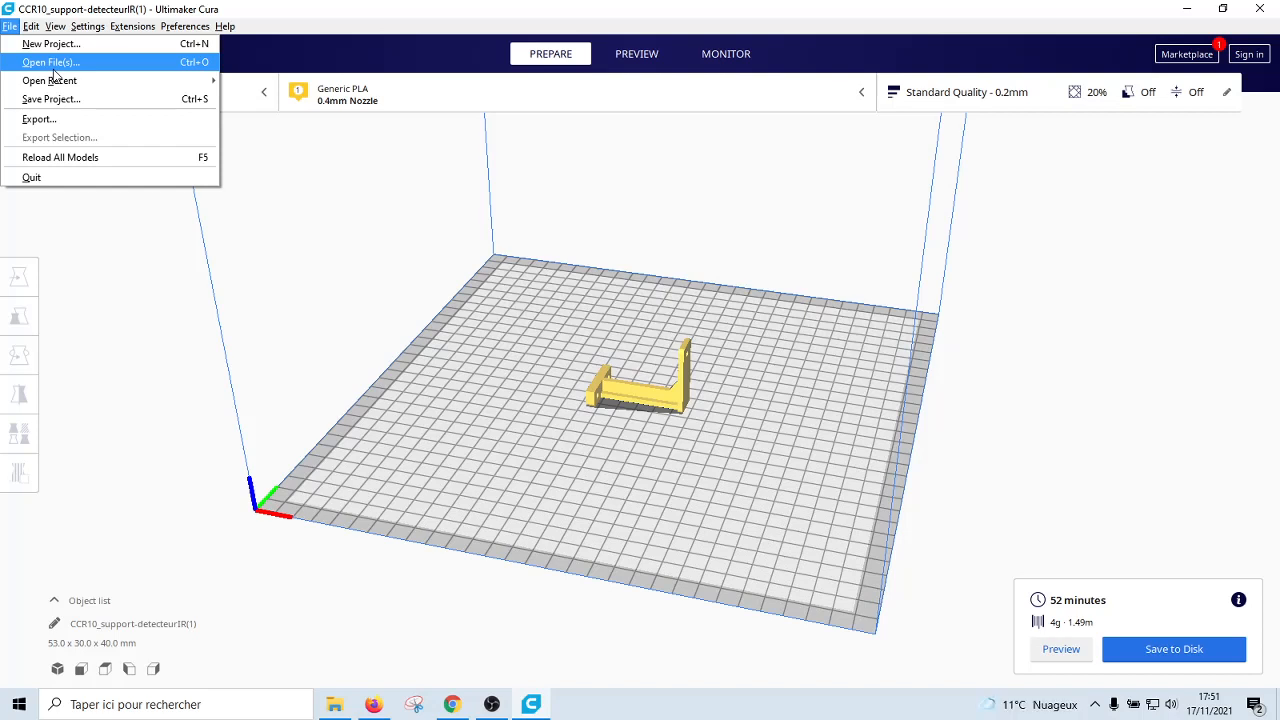
{"action": "left_click", "coordinate": [143, 366]}
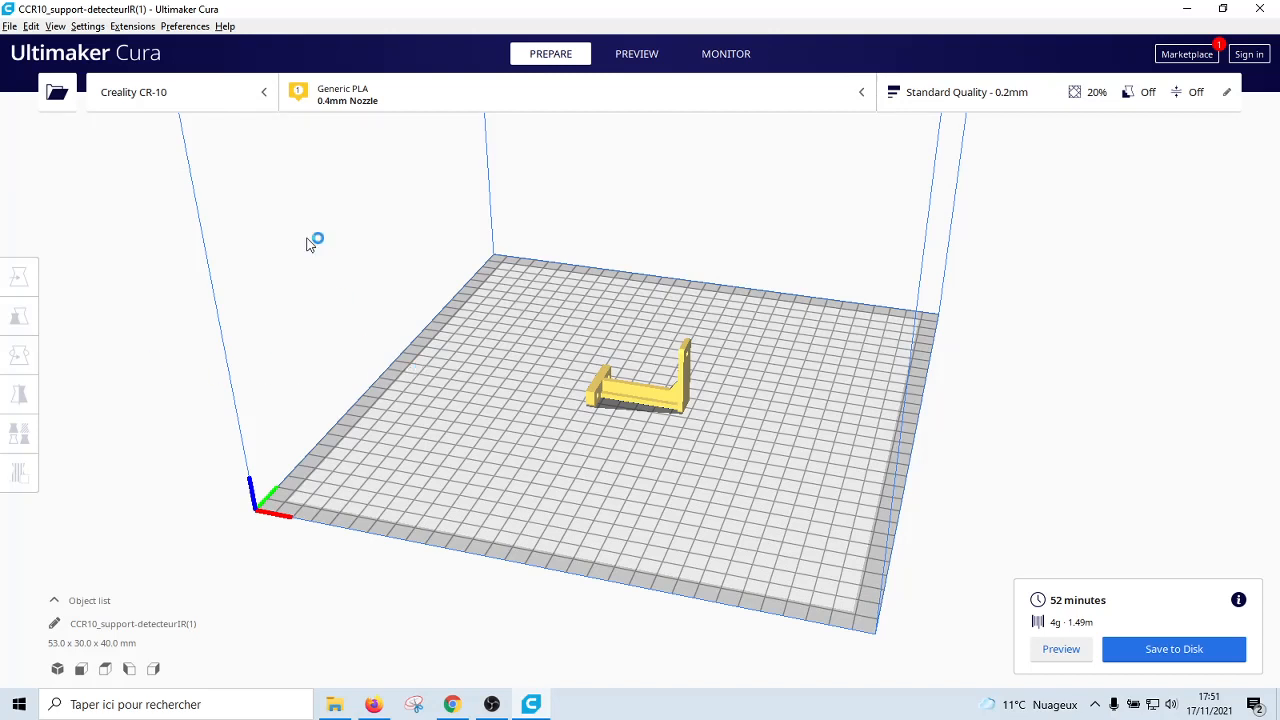
Check the list of preset printers without changing the selected machine
{"action": "left_click", "coordinate": [264, 96]}
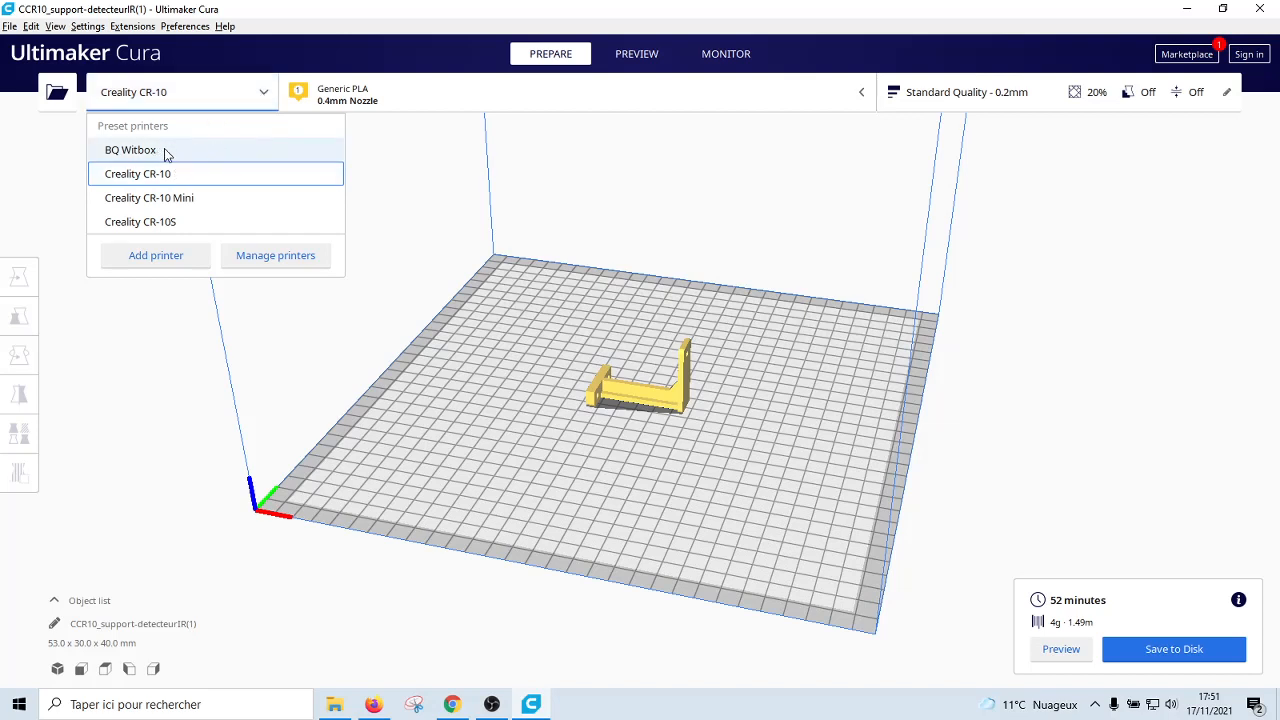
{"action": "left_click", "coordinate": [57, 199]}
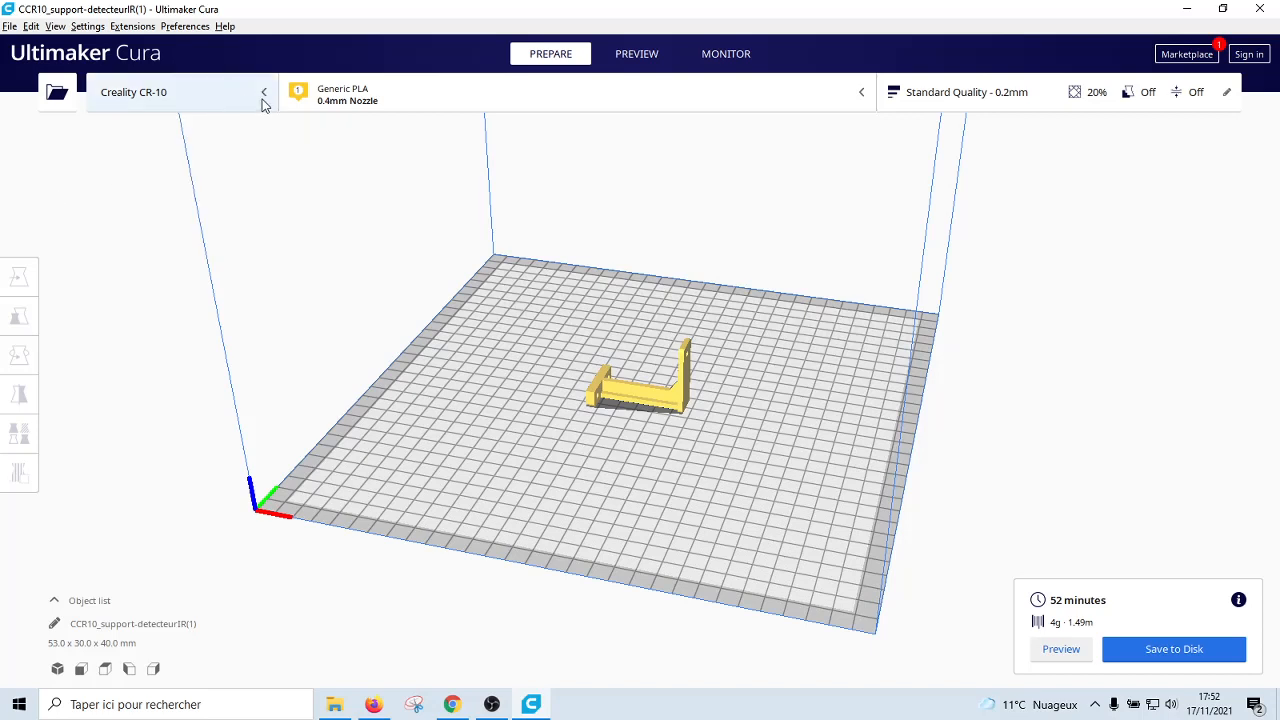
{"action": "left_click", "coordinate": [264, 102]}
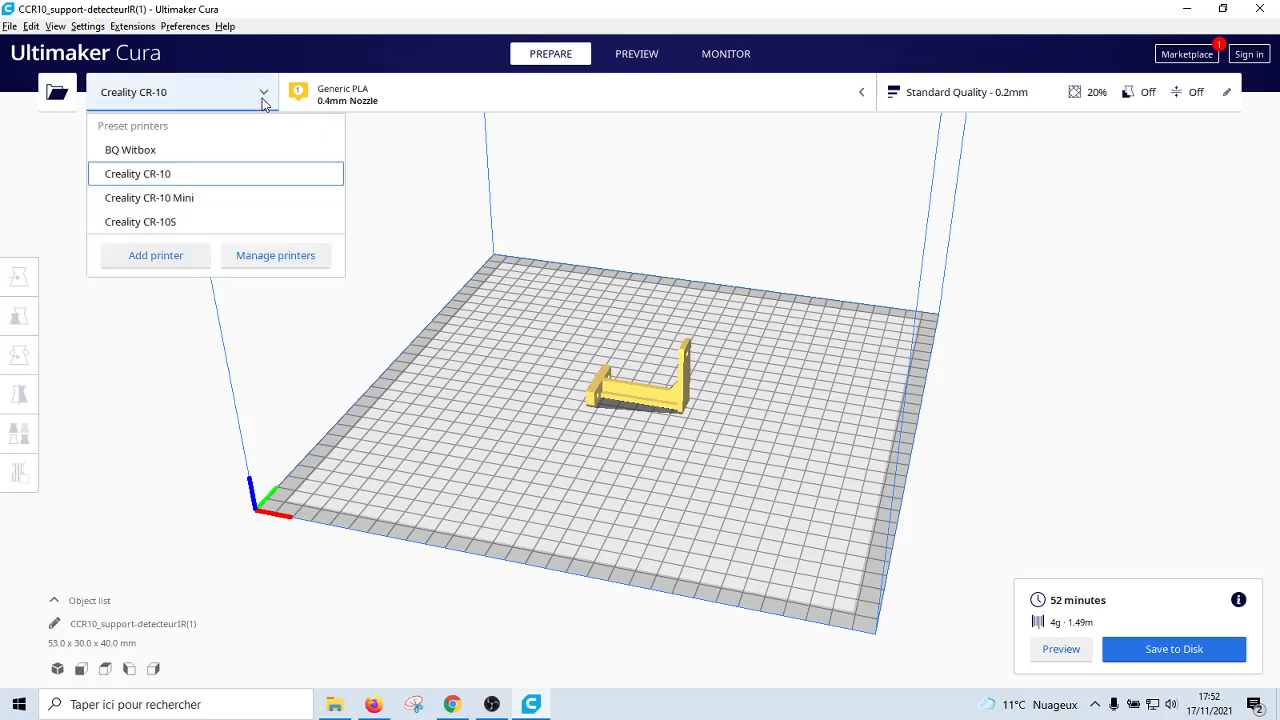
{"action": "left_click", "coordinate": [264, 102]}
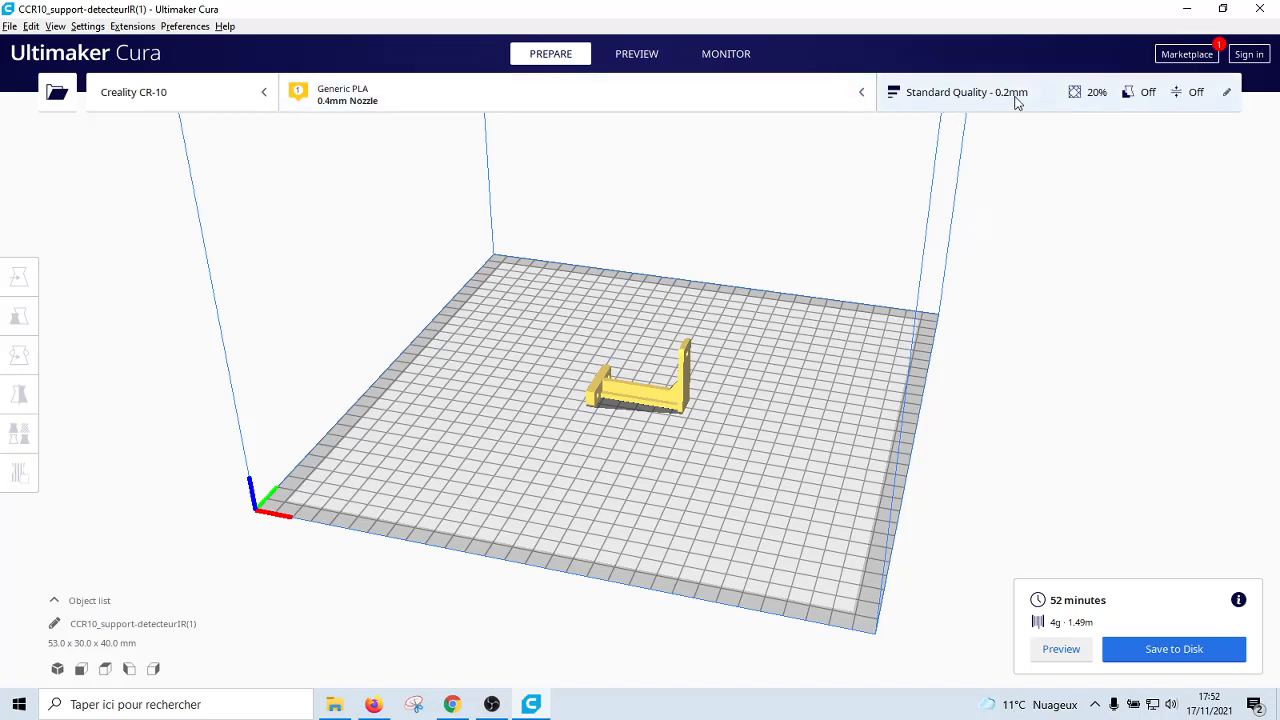
Select the bracket on the build plate and try to rotate it with the rotation handles
{"action": "right_click_drag", "start_coordinate": [763, 371], "coordinate": [766, 337]}
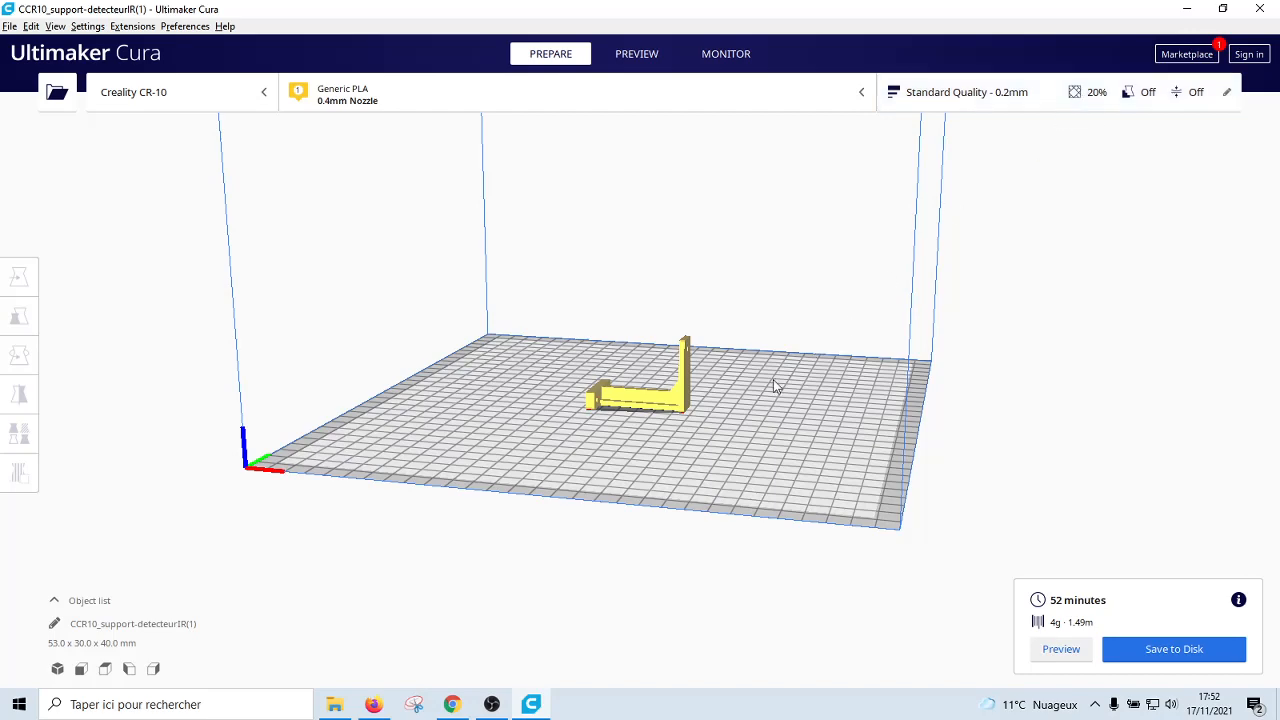
{"action": "right_click_drag", "start_coordinate": [771, 380], "coordinate": [797, 400]}
{"action": "left_click", "coordinate": [677, 403]}
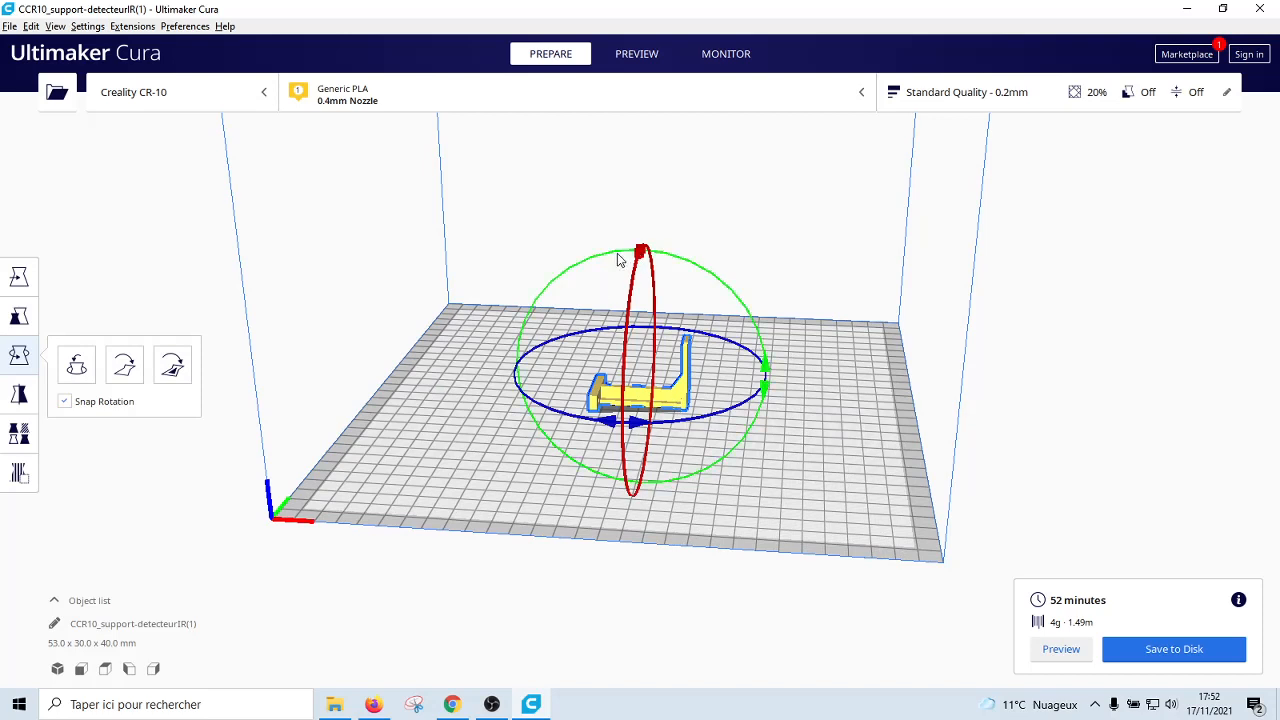
{"action": "left_click_drag", "start_coordinate": [620, 258], "coordinate": [655, 295]}
{"action": "left_click", "coordinate": [866, 441]}
{"action": "scroll", "coordinate": [740, 390], "scroll_direction": "up", "scroll_amount": 2}
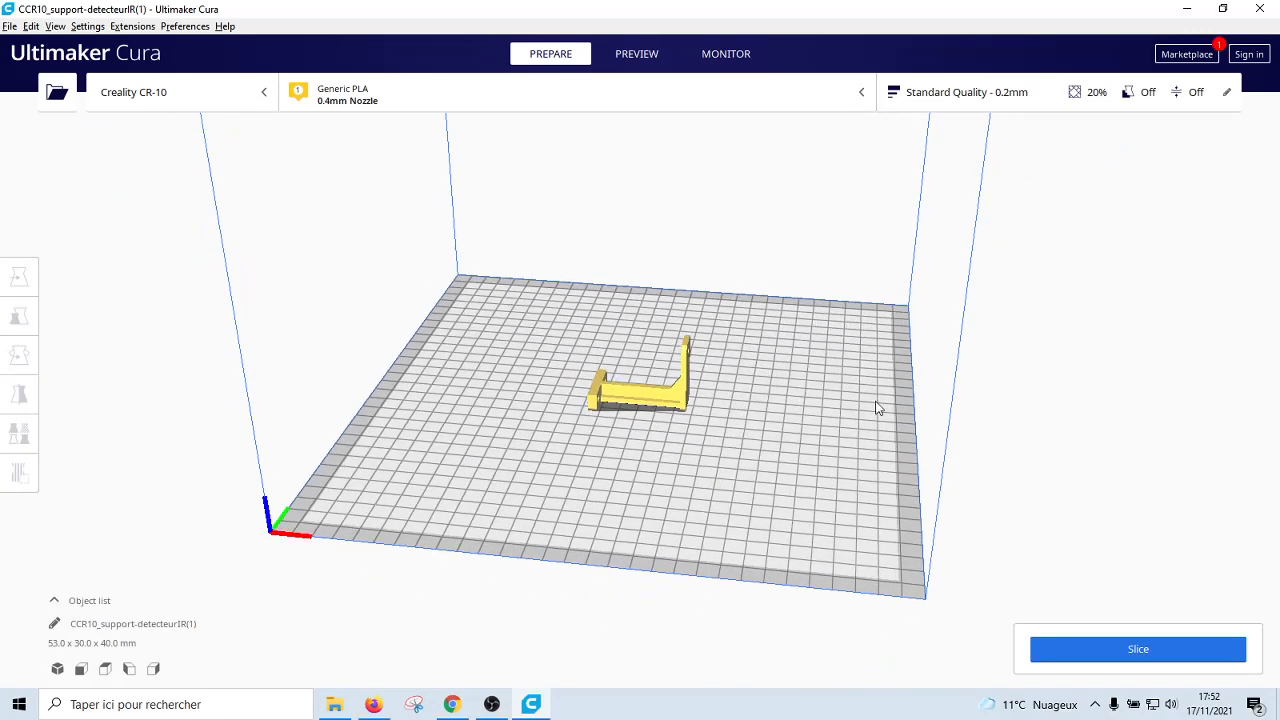
Try tilting the bracket about the X axis, then undo the rotation and deselect the model
{"action": "left_click", "coordinate": [638, 404]}
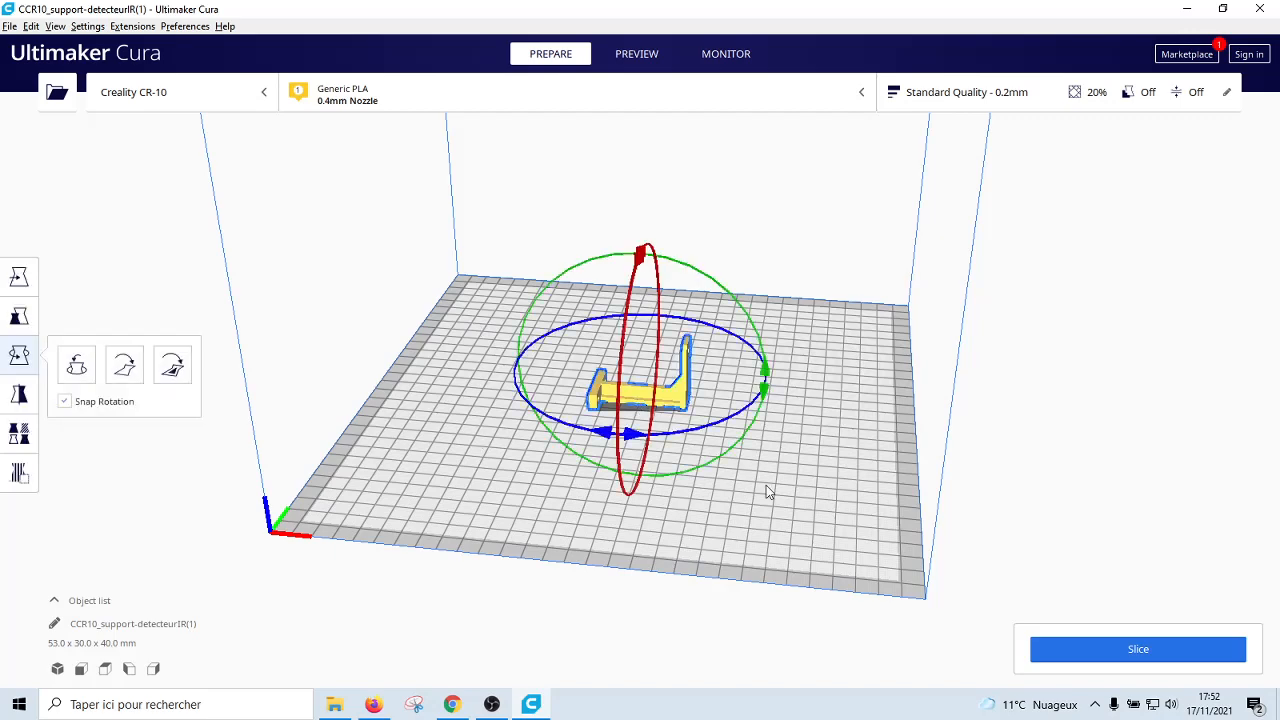
{"action": "right_click_drag", "start_coordinate": [766, 485], "coordinate": [671, 420]}
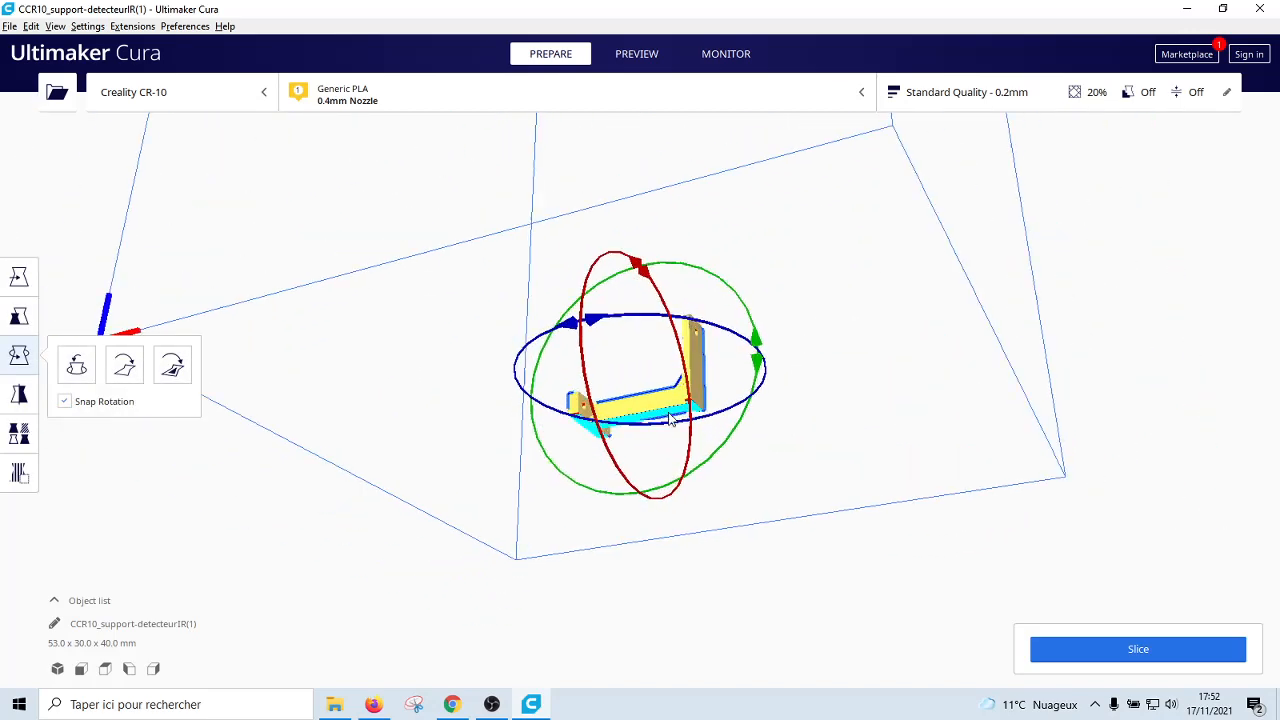
{"action": "right_click_drag", "start_coordinate": [437, 388], "coordinate": [516, 528]}
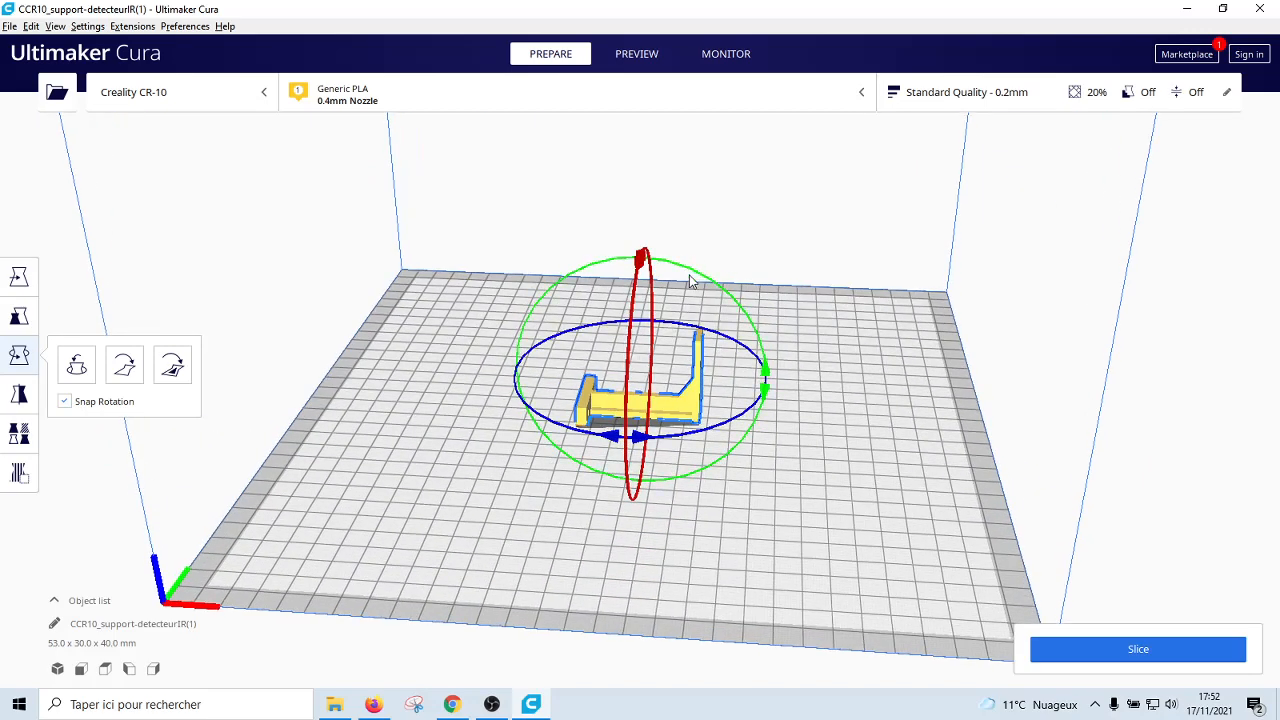
{"action": "left_click_drag", "start_coordinate": [690, 281], "coordinate": [732, 322]}
{"action": "left_click_drag", "start_coordinate": [632, 318], "coordinate": [662, 345]}
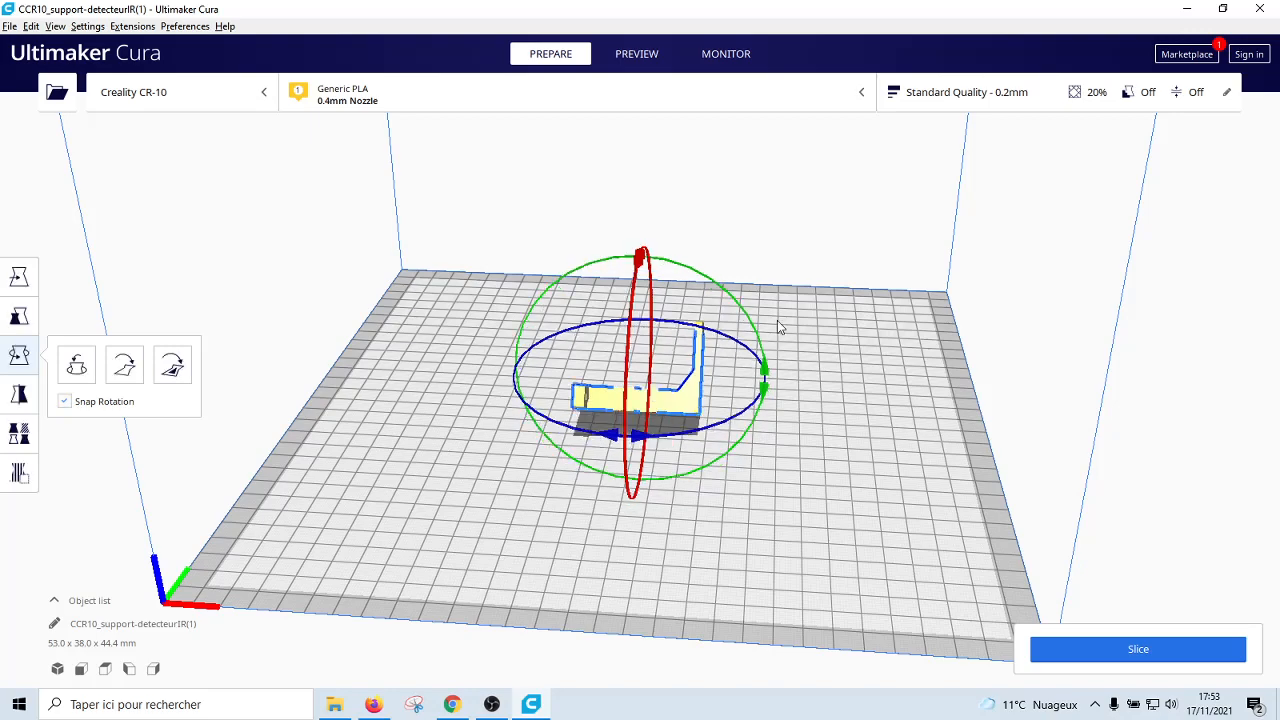
{"action": "key", "text": "ctrl+z"}
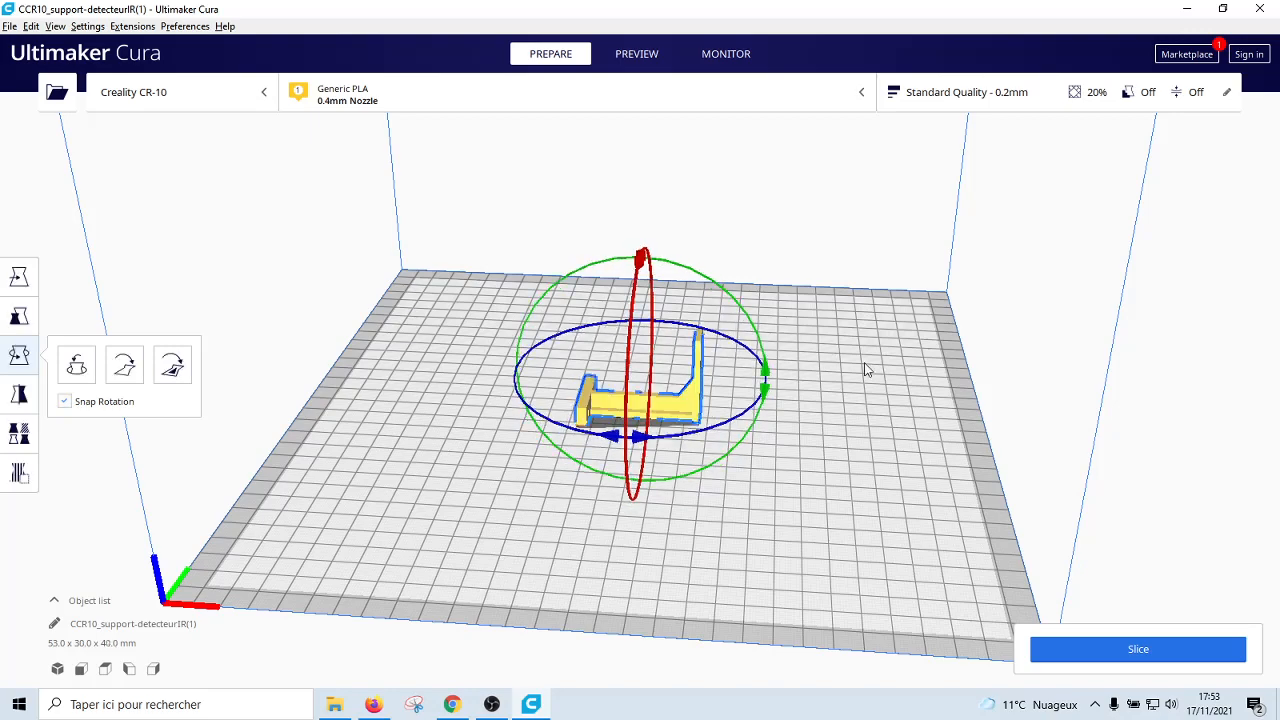
{"action": "left_click", "coordinate": [876, 363]}
Slice the bracket in its flat orientation for the Creality CR-10
{"action": "mouse_move", "coordinate": [869, 386]}
{"action": "right_mouse_down"}
{"action": "mouse_move", "coordinate": [809, 334]}
{"action": "mouse_move", "coordinate": [763, 426]}
{"action": "mouse_move", "coordinate": [847, 374]}
{"action": "right_mouse_up"}
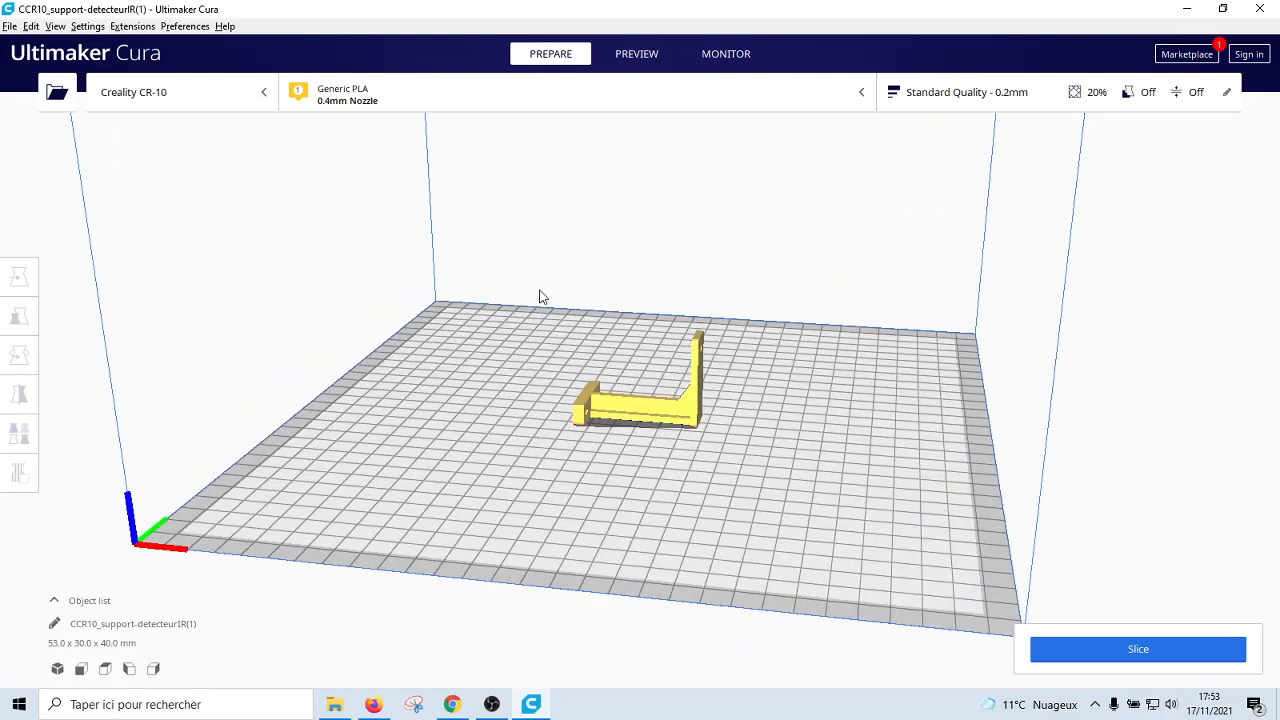
{"action": "right_click_drag", "start_coordinate": [743, 337], "coordinate": [752, 340]}
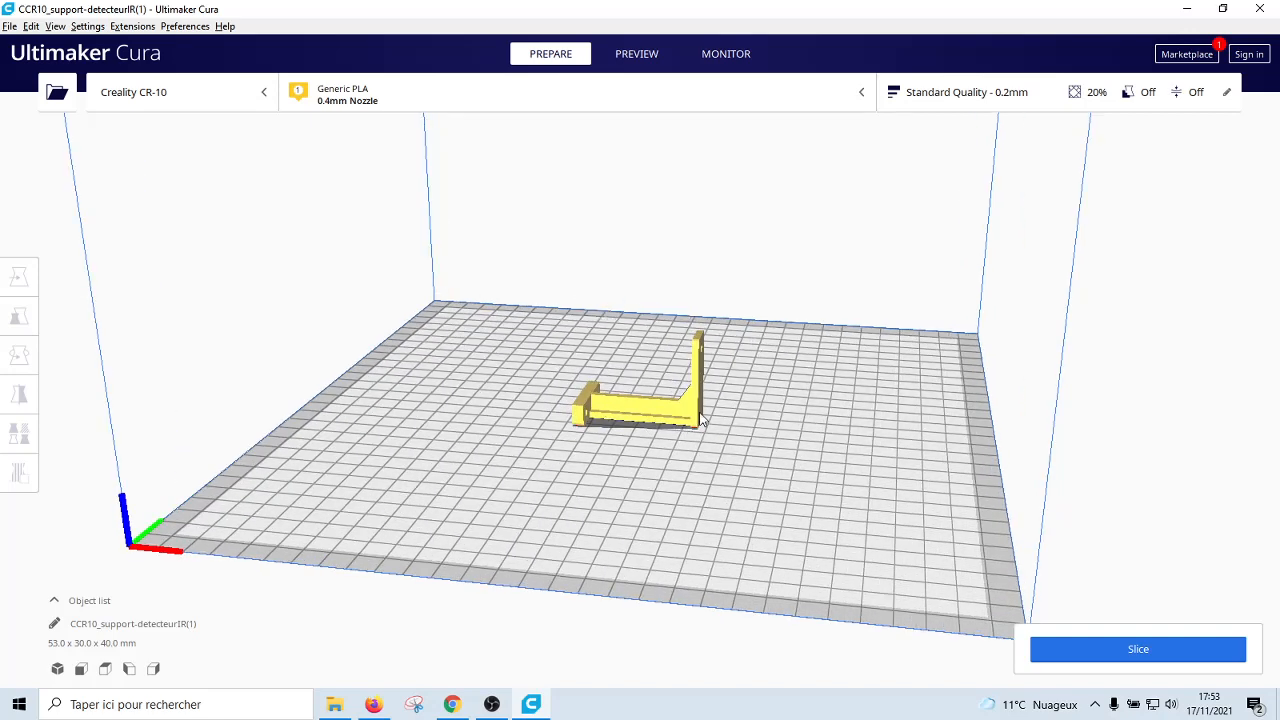
{"action": "scroll", "coordinate": [698, 435], "scroll_direction": "up", "scroll_amount": 2}
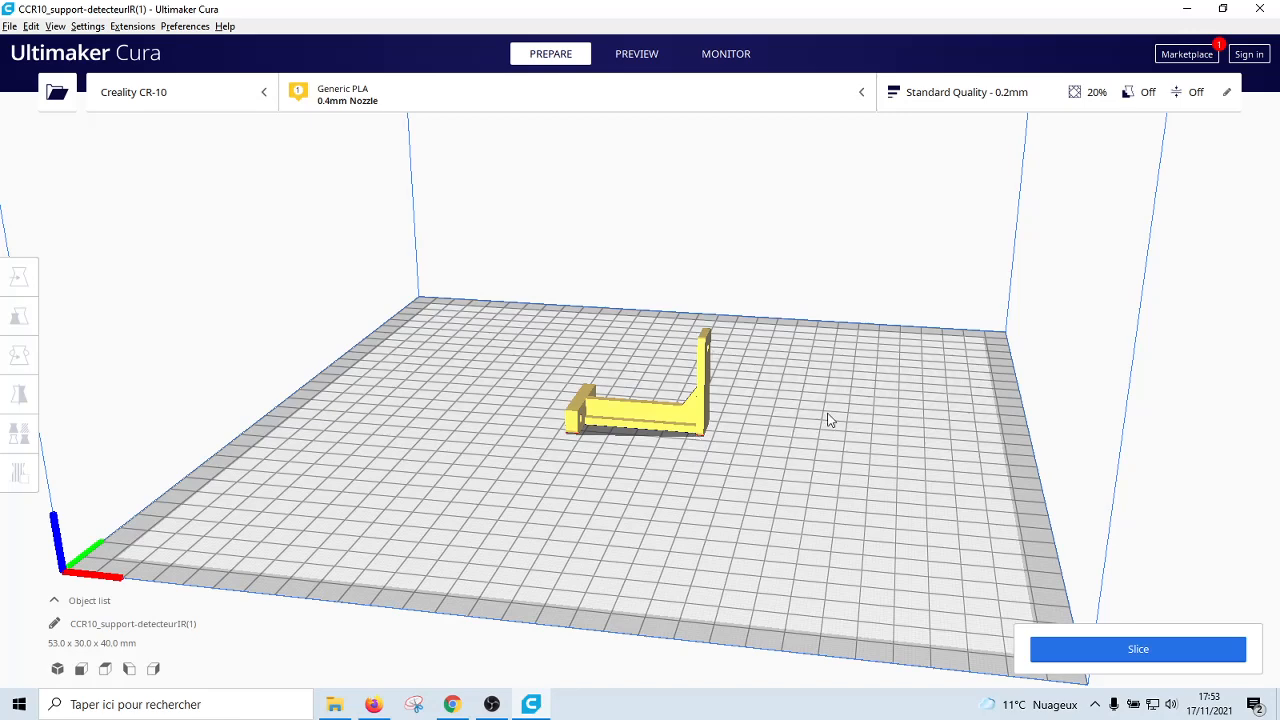
{"action": "left_click", "coordinate": [1121, 655]}
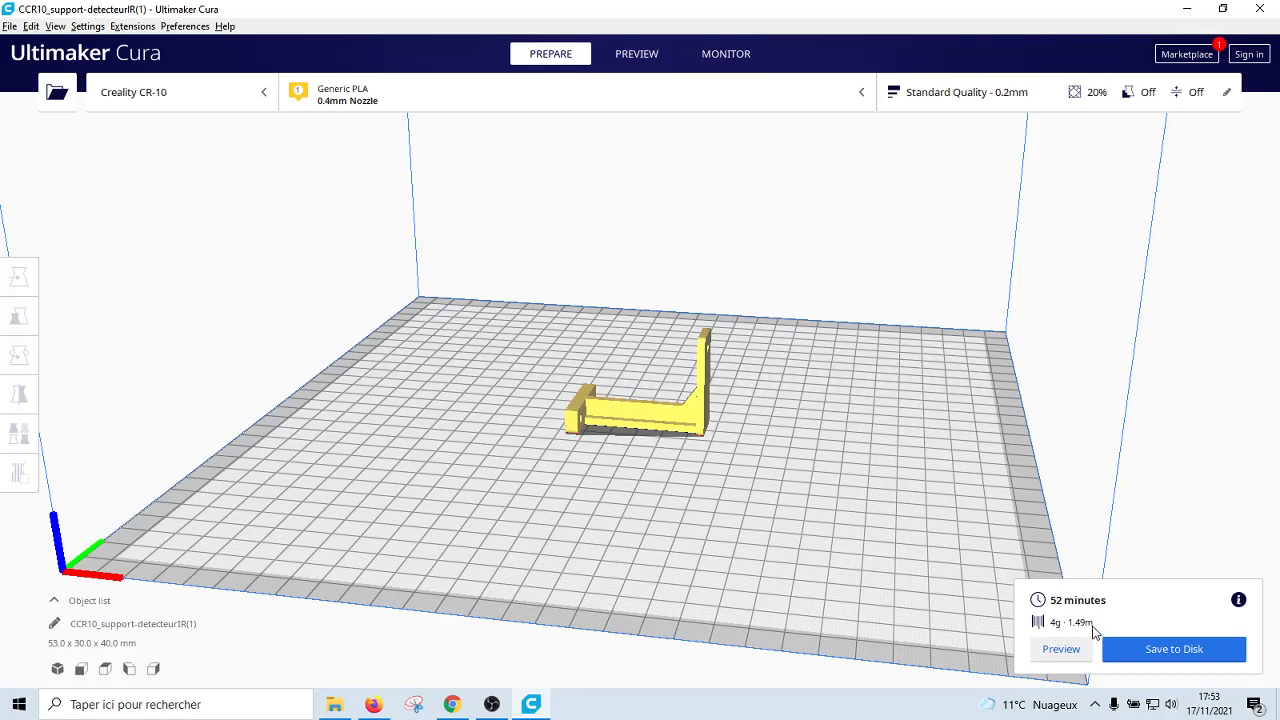
Try to save the sliced bracket to disk as a G-code file in the capteur_co2 folder, cancelling the save
{"action": "scroll", "coordinate": [1096, 632], "scroll_direction": "up", "scroll_amount": 1}
{"action": "scroll", "coordinate": [1096, 632], "scroll_direction": "down", "scroll_amount": 1}
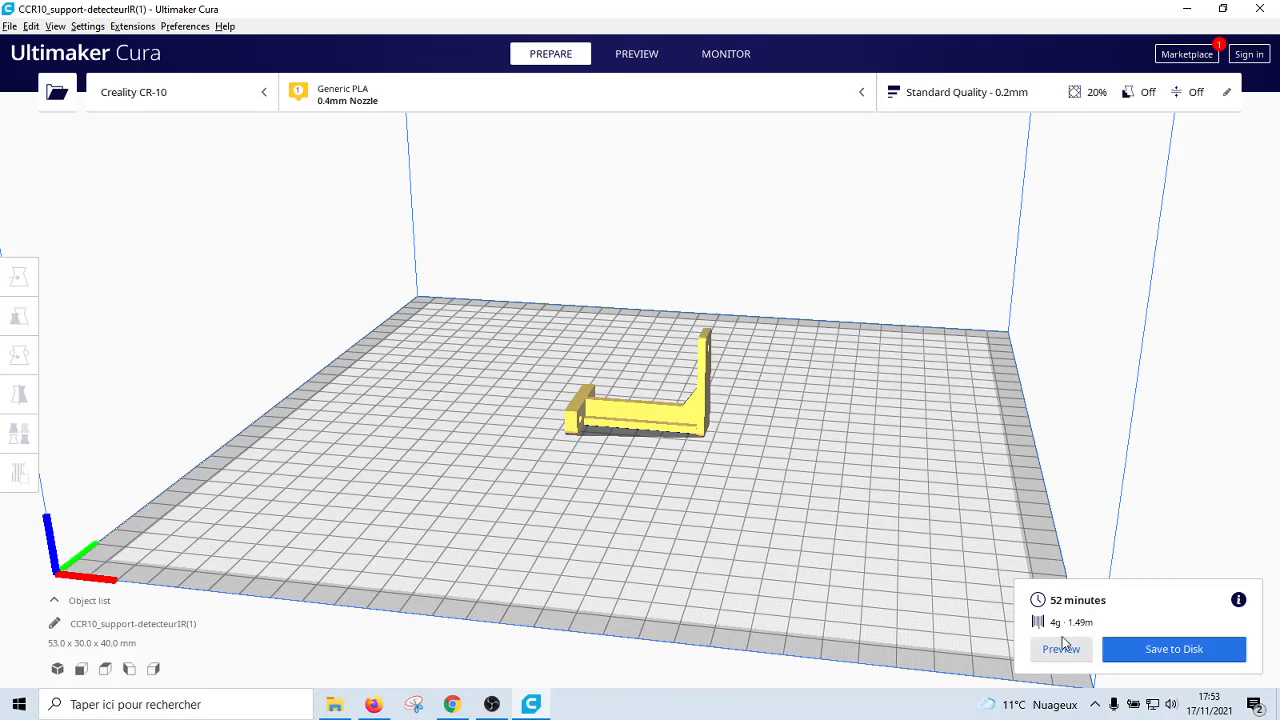
{"action": "scroll", "coordinate": [1085, 636], "scroll_direction": "up", "scroll_amount": 2}
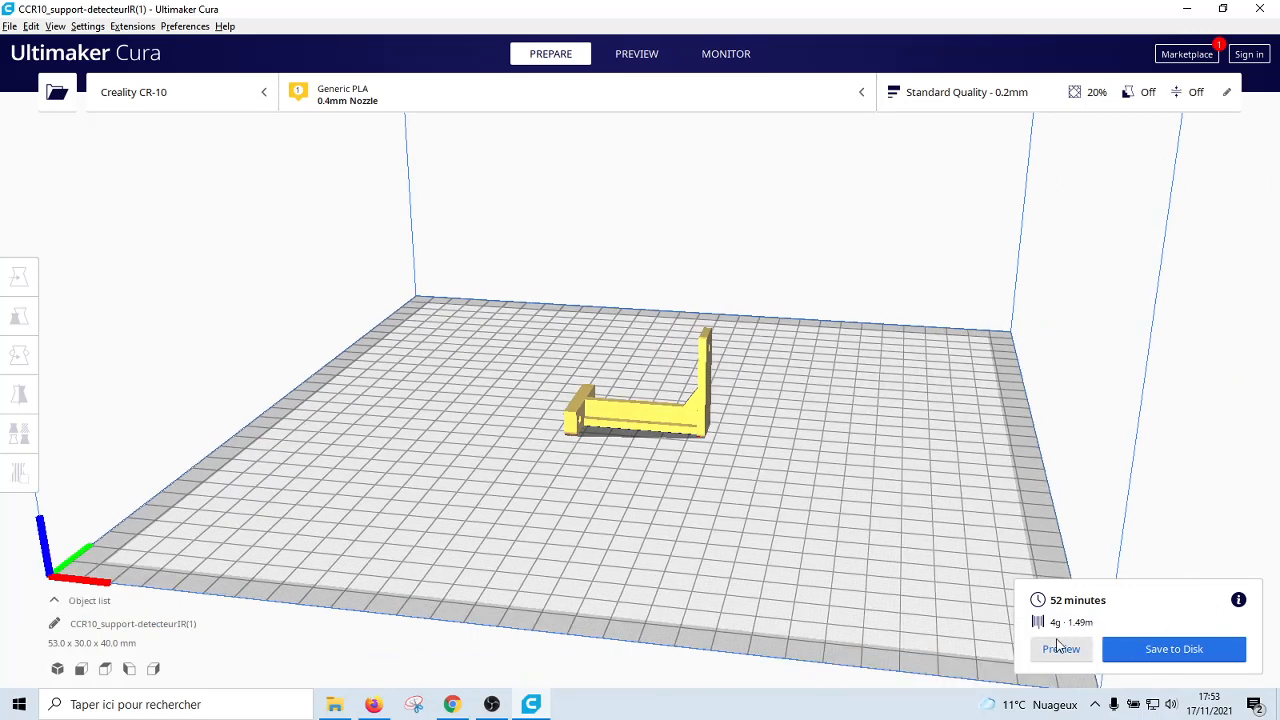
{"action": "left_click", "coordinate": [1202, 655]}
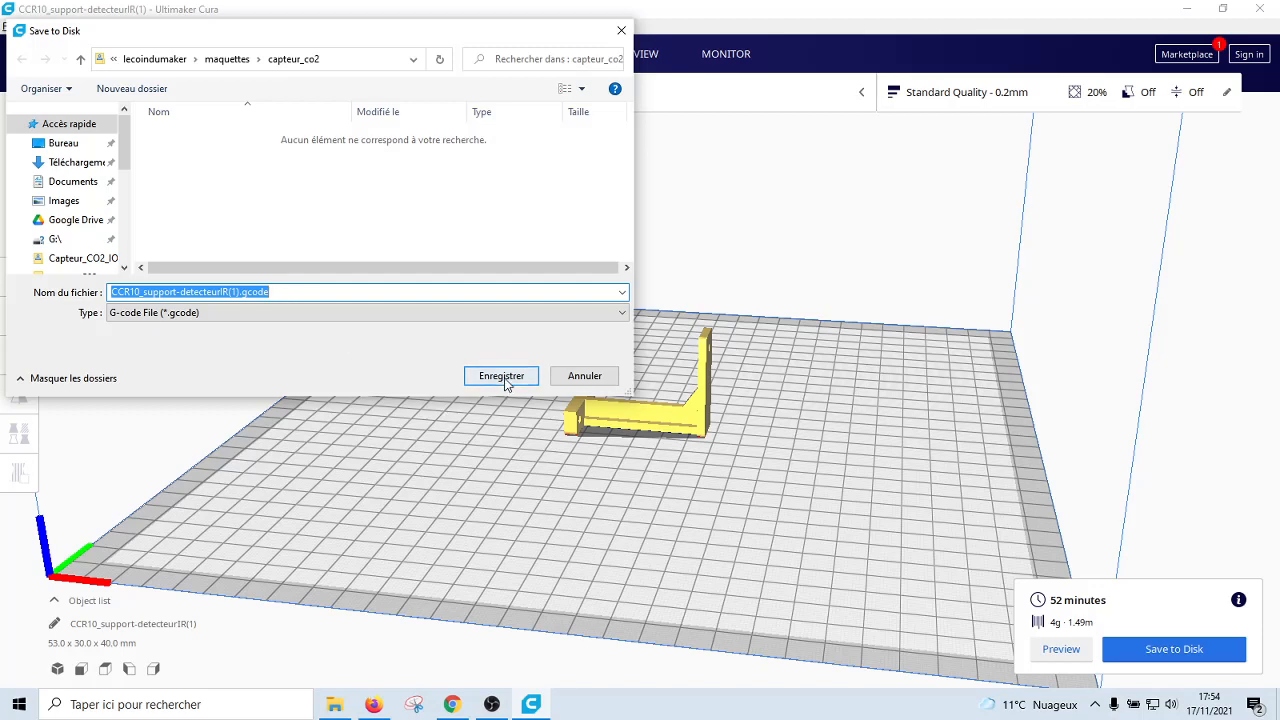
{"action": "left_click", "coordinate": [572, 381]}
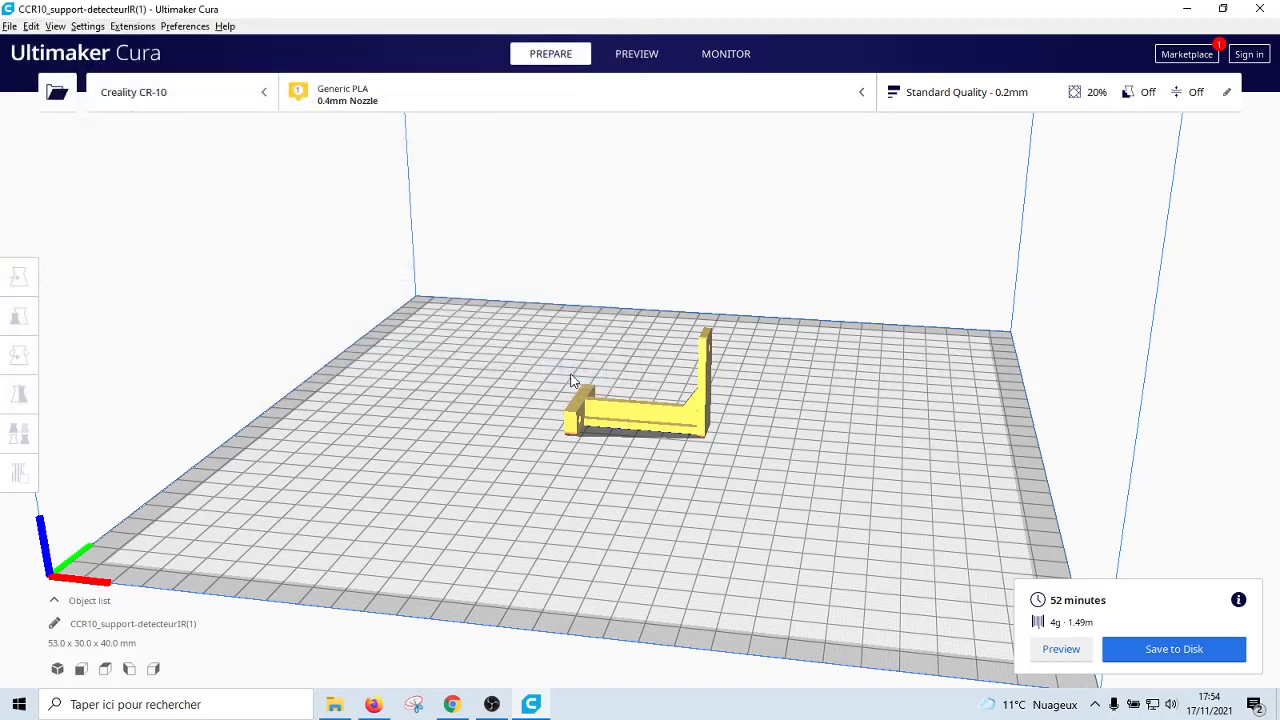